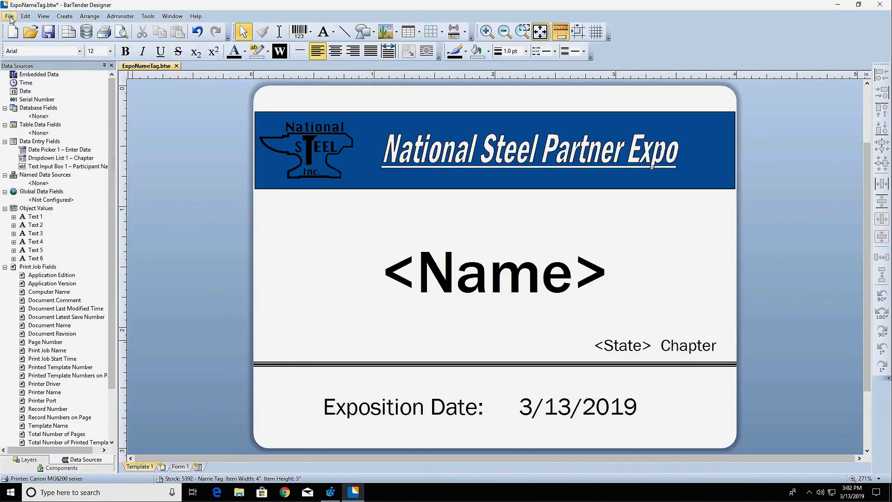
Open Print Preview and enter the participant's name in the name field.
click(9, 16)
click(46, 121)
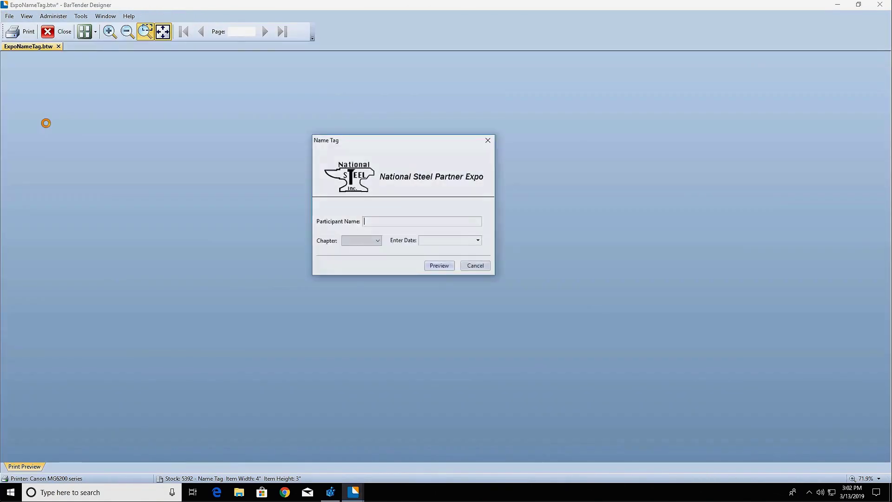
text(John McClain)
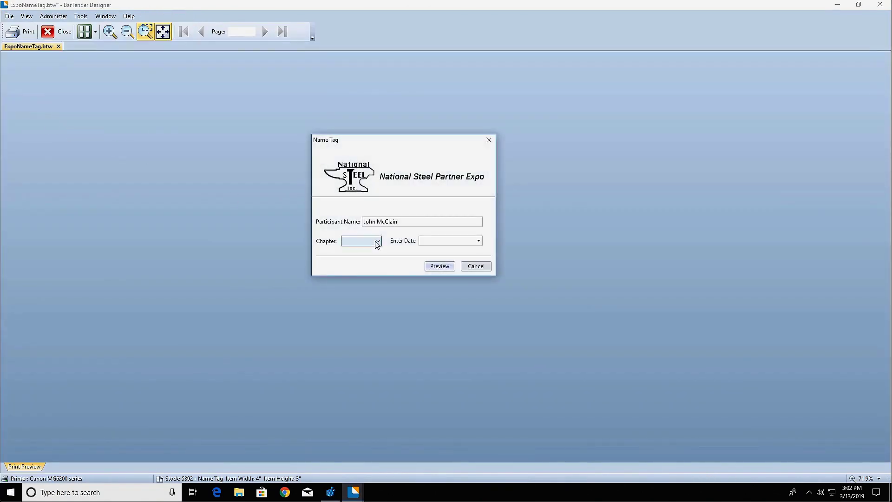
Choose New York as the chapter and 3/15/2019 as the date, then preview the tag.
click(377, 240)
click(373, 264)
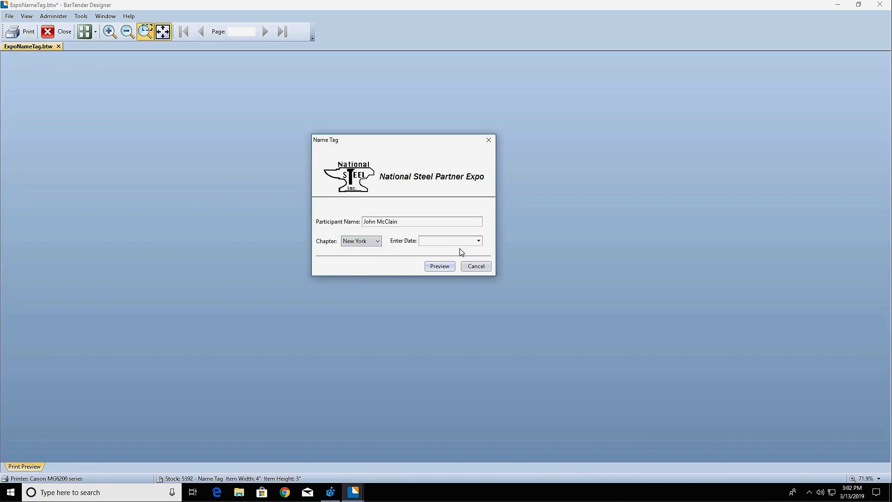
click(479, 241)
click(502, 298)
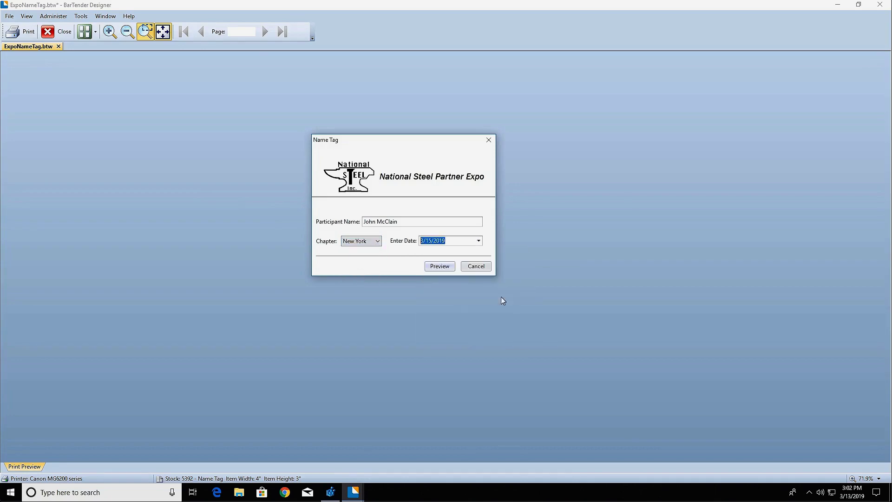
click(443, 269)
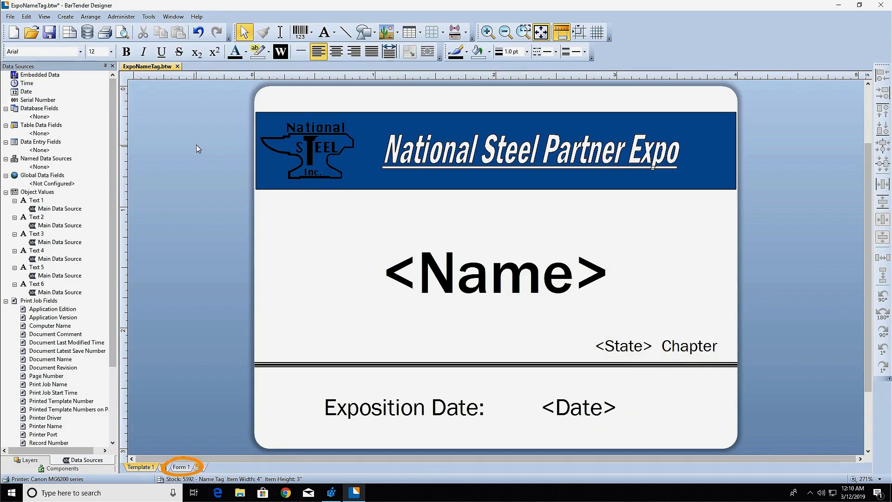
Resize Form 1 from 5.51" × 5.25" down to 3.74" × 4.31".
click(183, 467)
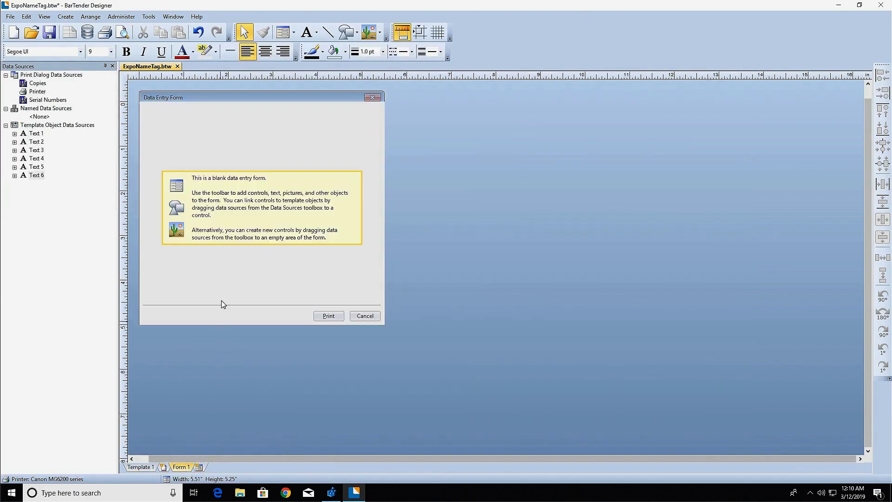
click(221, 277)
drag(262, 327, 261, 285)
drag(386, 187, 307, 185)
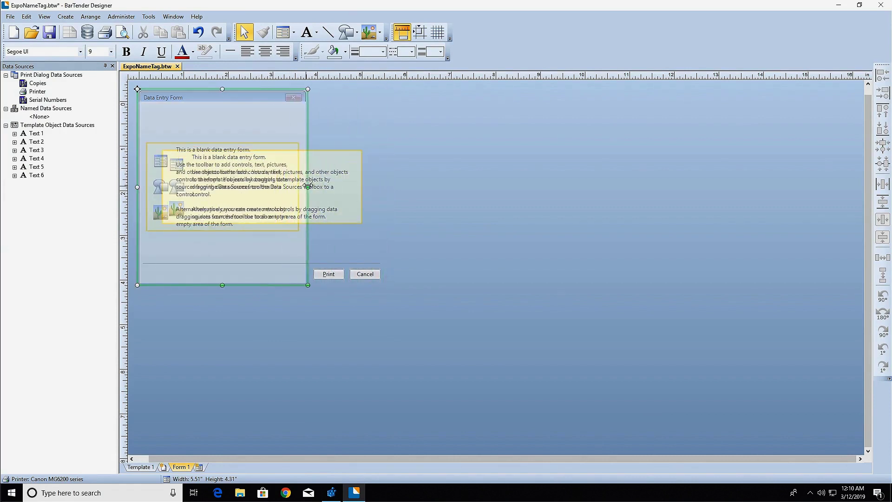
right_click(228, 164)
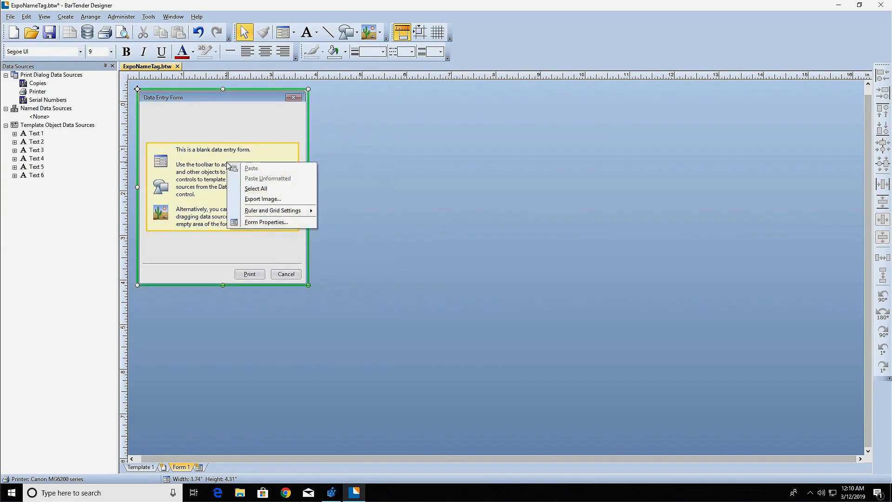
Set the form title to 'Participant Name Tag' and review its Tab Order and Font pages.
click(296, 222)
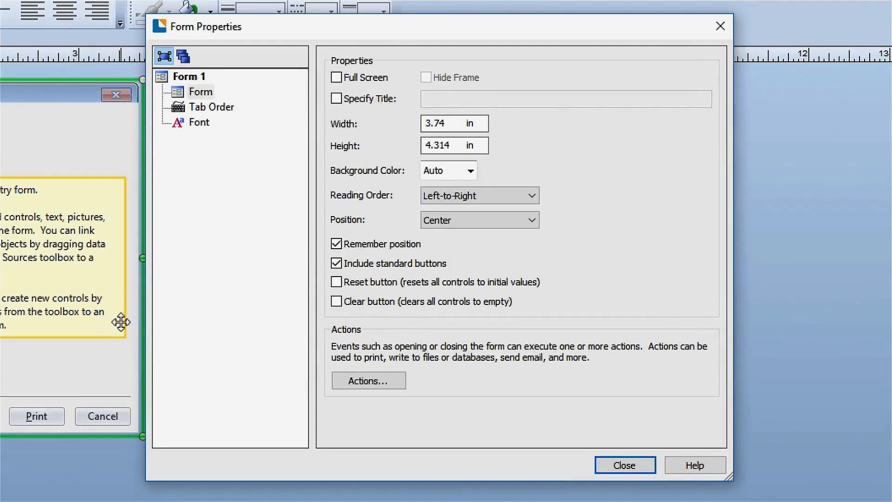
click(336, 98)
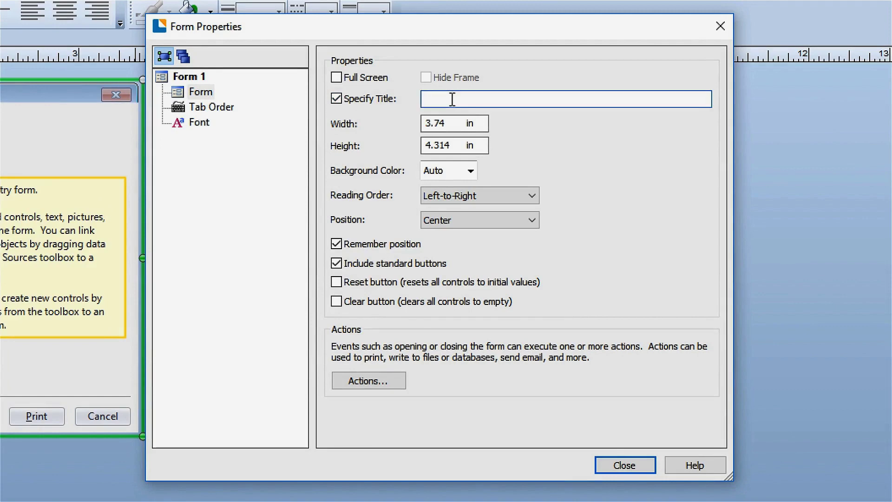
click(453, 99)
text(Participant Name )
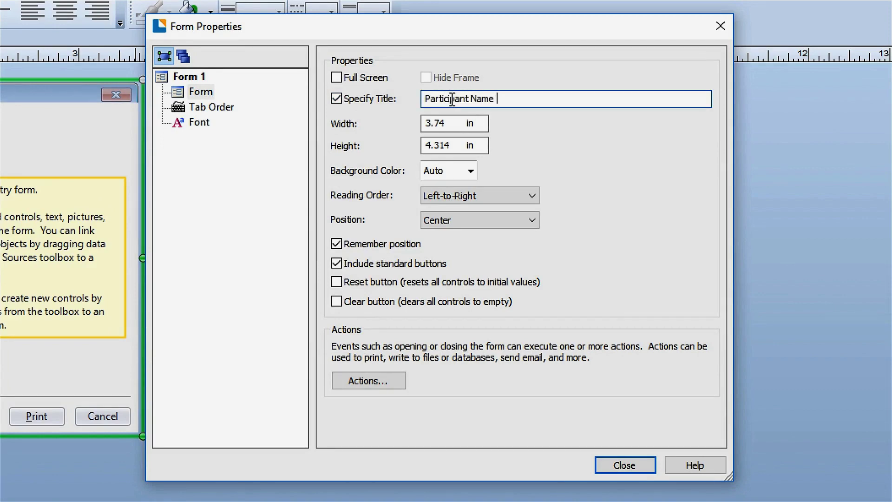
text(Tag)
click(231, 111)
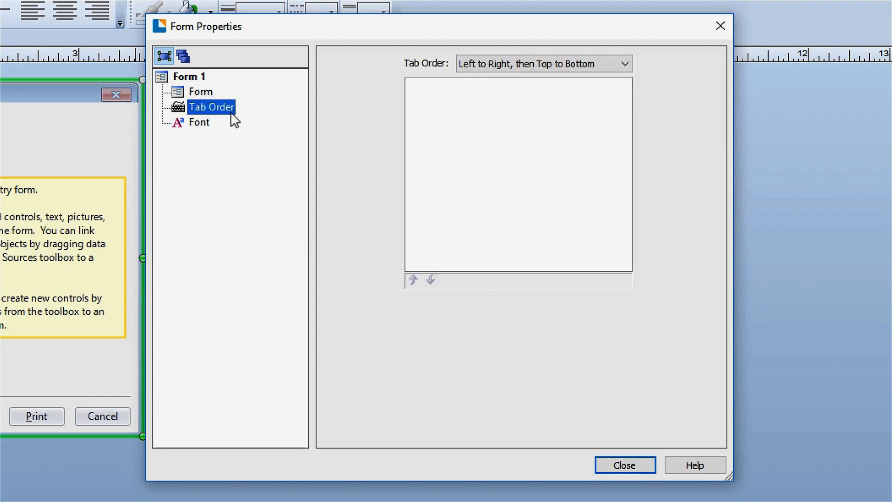
click(203, 123)
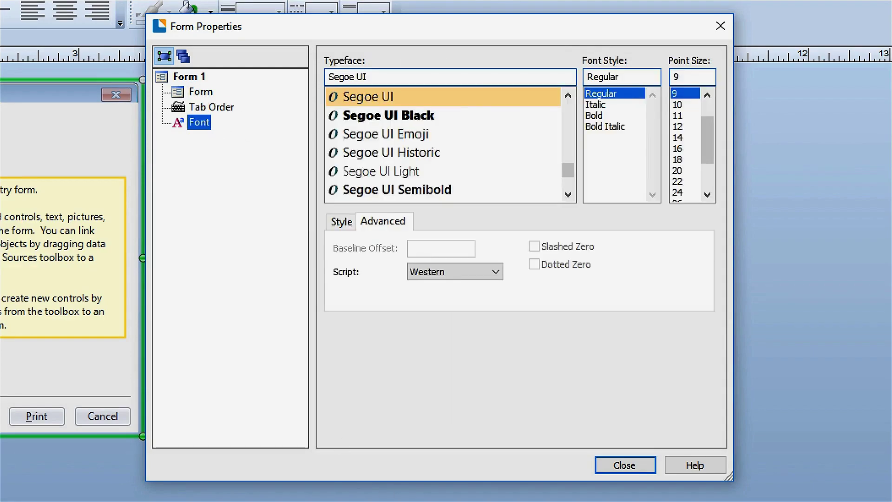
click(627, 466)
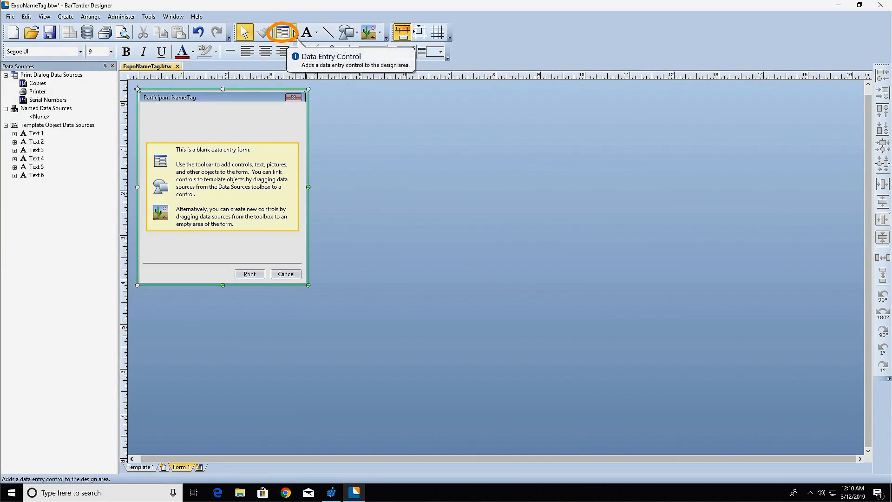
Show the Data Entry Control list of control types.
click(294, 34)
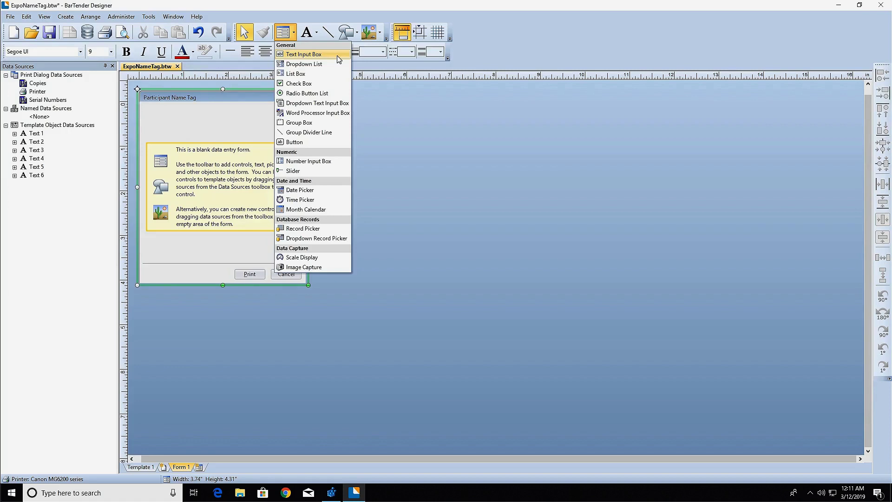
Place a Text Input Box with its 'Enter Data:' label near the form's upper left.
click(339, 55)
click(244, 182)
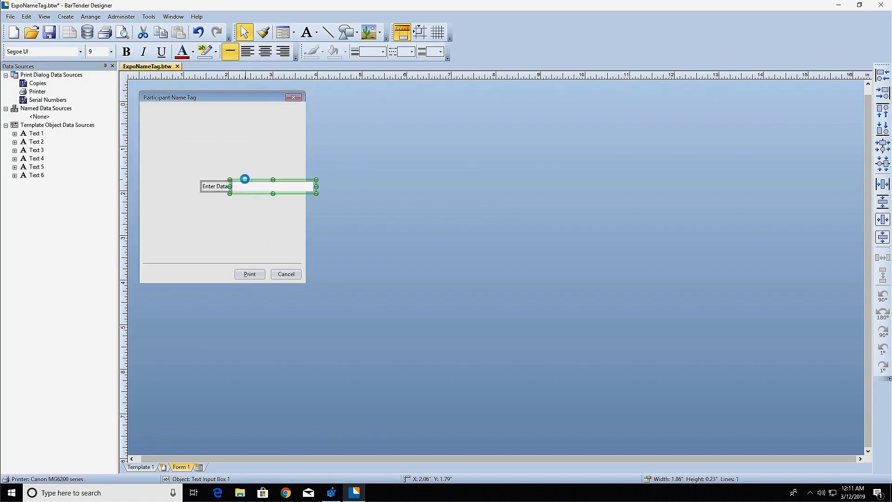
drag(245, 181, 210, 151)
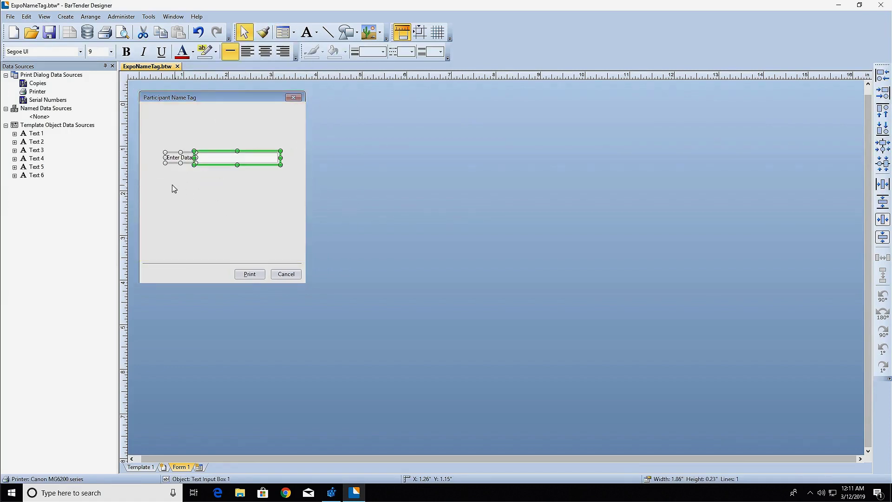
click(172, 169)
click(174, 157)
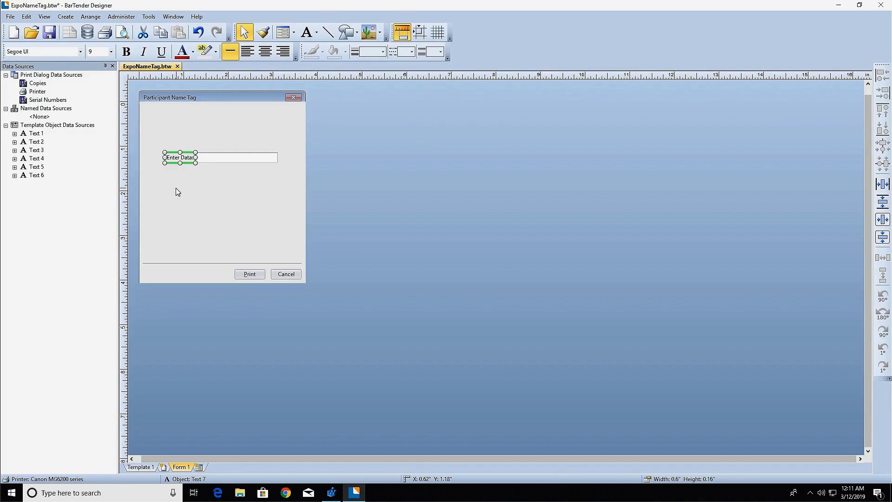
click(202, 186)
click(223, 158)
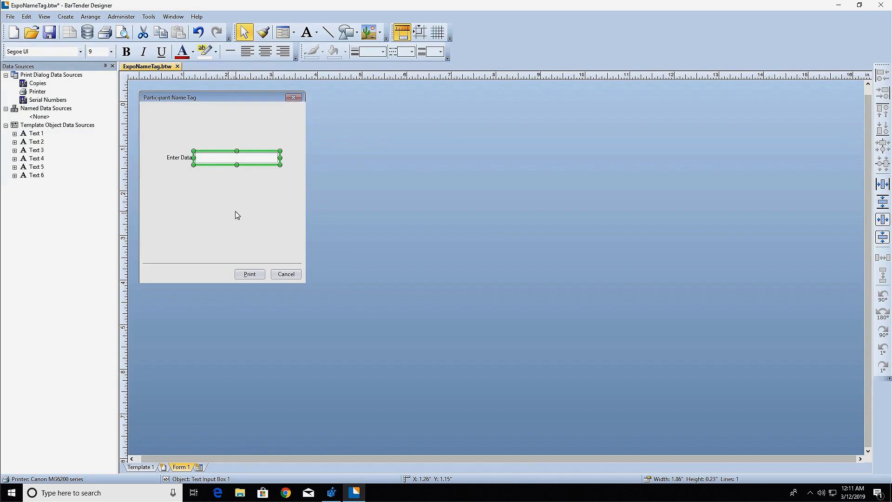
click(207, 205)
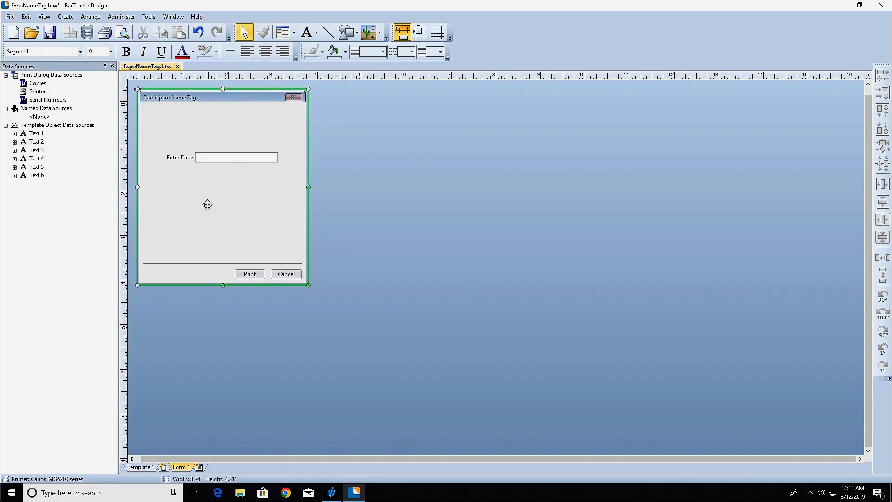
click(175, 160)
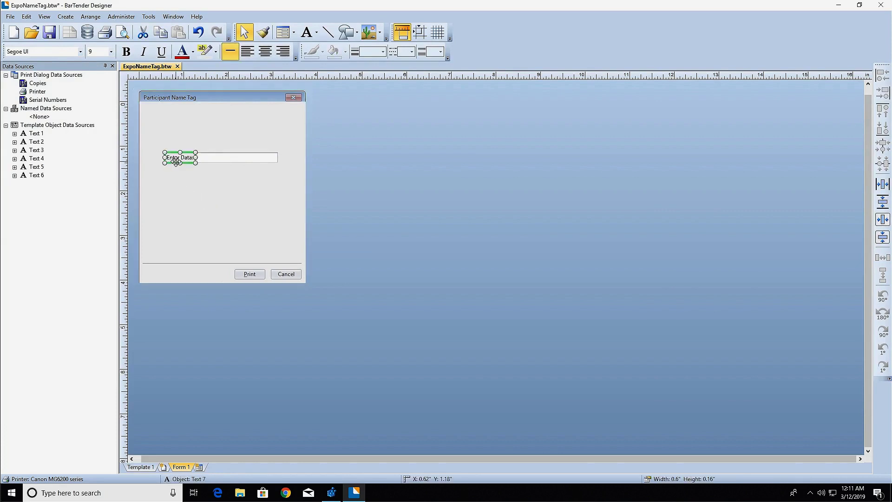
Change the input box label text from 'Enter Data:' to 'Participant Name:'.
right_click(173, 159)
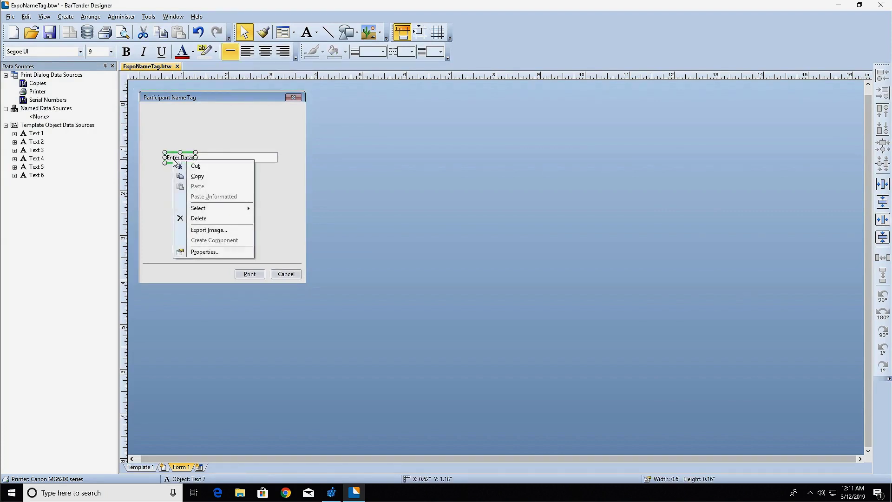
click(231, 255)
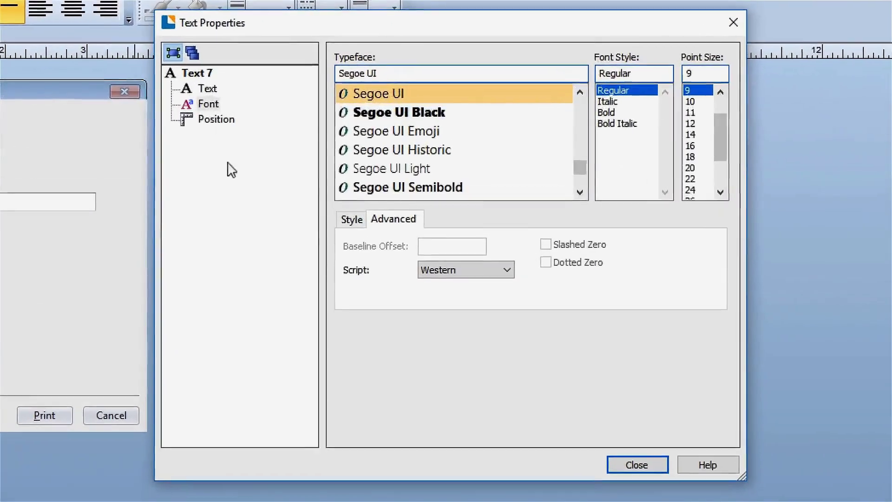
click(208, 88)
click(496, 74)
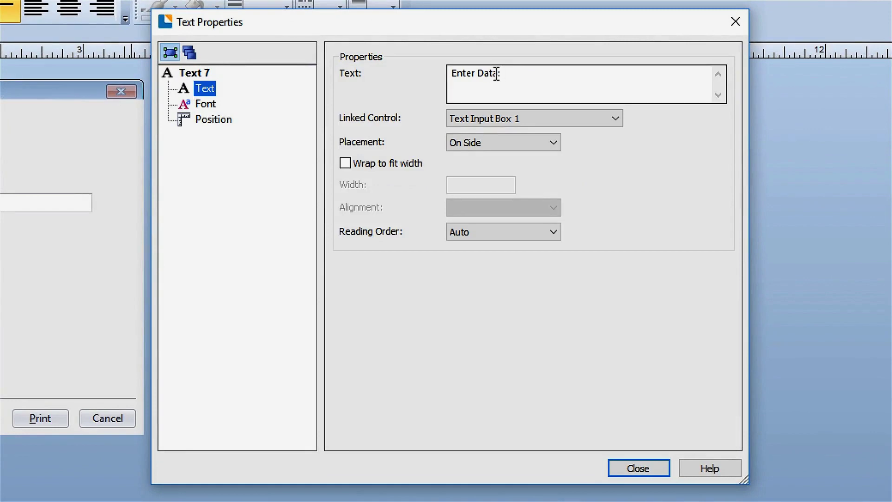
key(ctrl+a)
key(BackSpace)
text(Participant Name:)
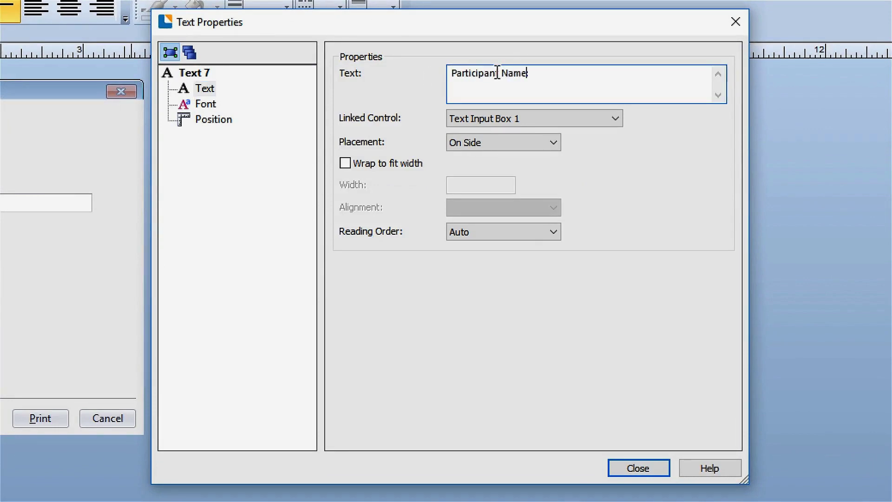
click(637, 468)
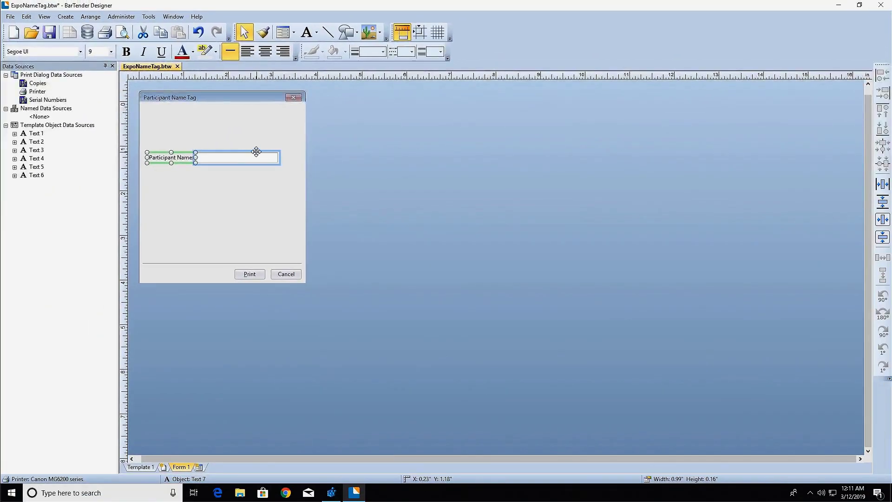
shift+click(257, 151)
Move the Participant Name field right and link its input box to Text 2's <Name> source.
drag(259, 151, 274, 154)
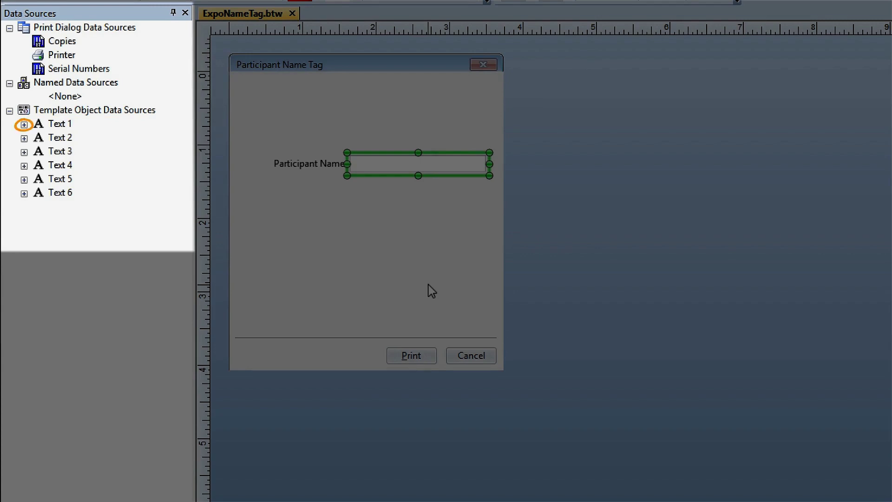
click(24, 125)
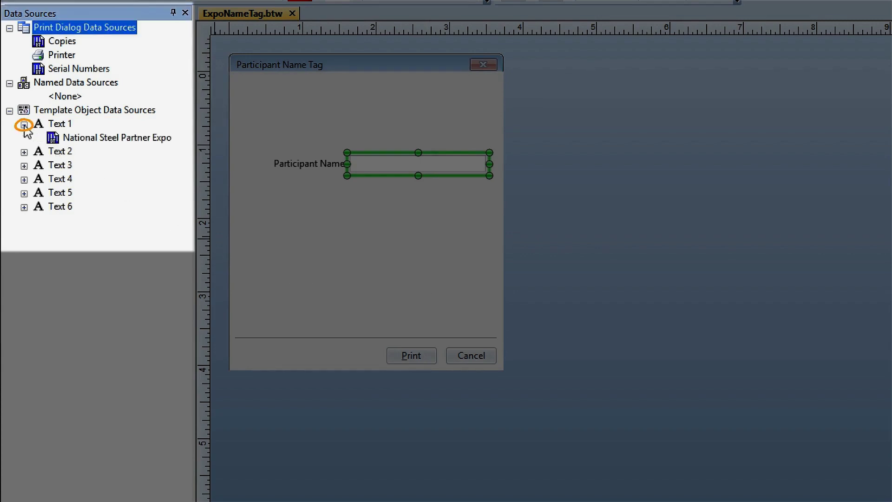
click(24, 152)
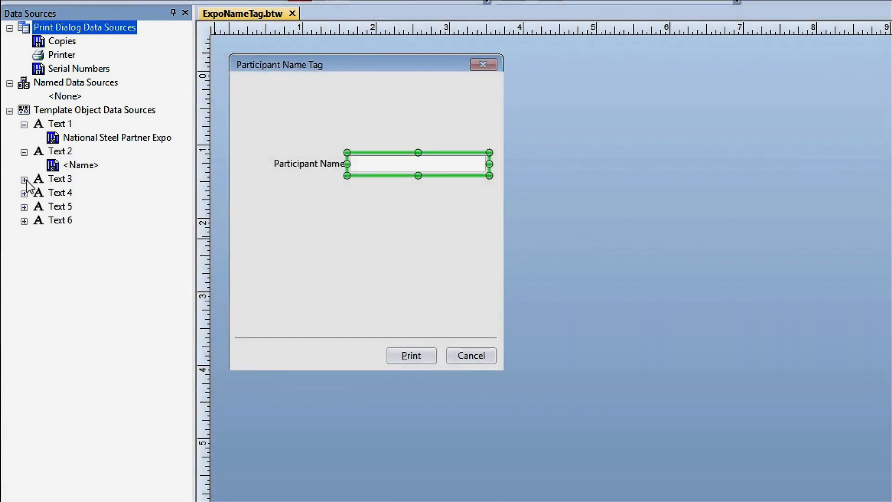
drag(82, 166, 399, 161)
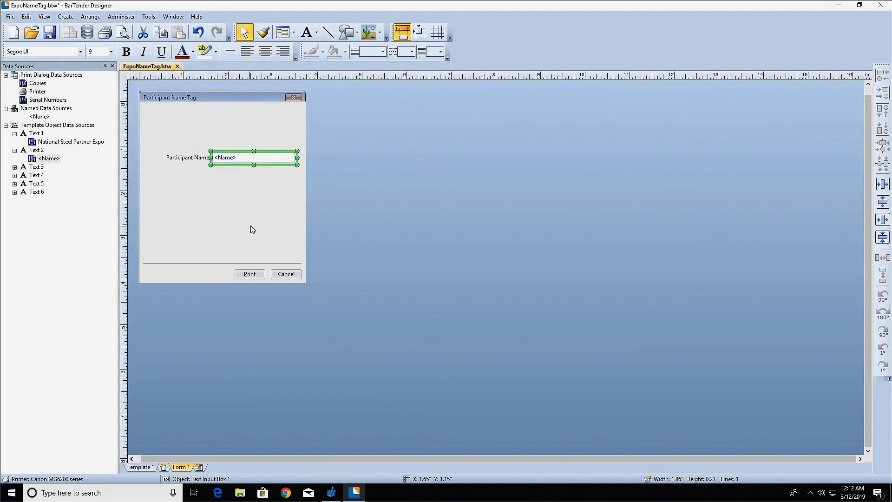
click(294, 34)
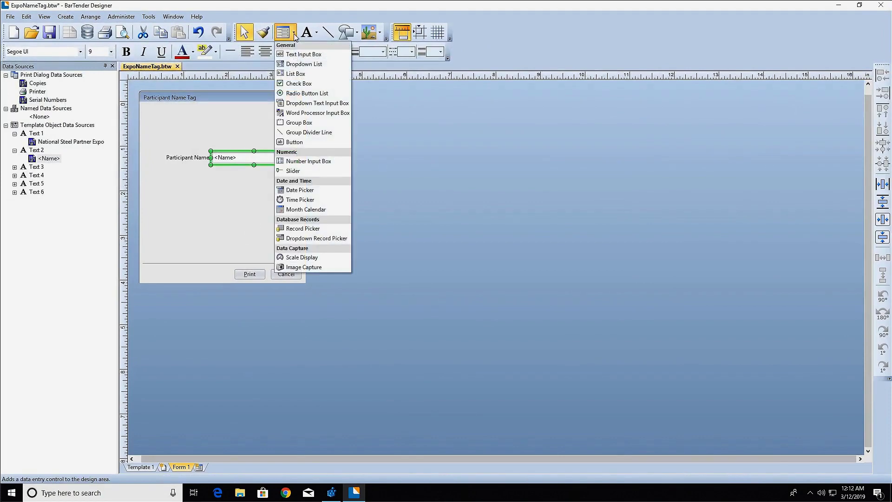
Add a dropdown list control below the Participant Name field.
click(334, 65)
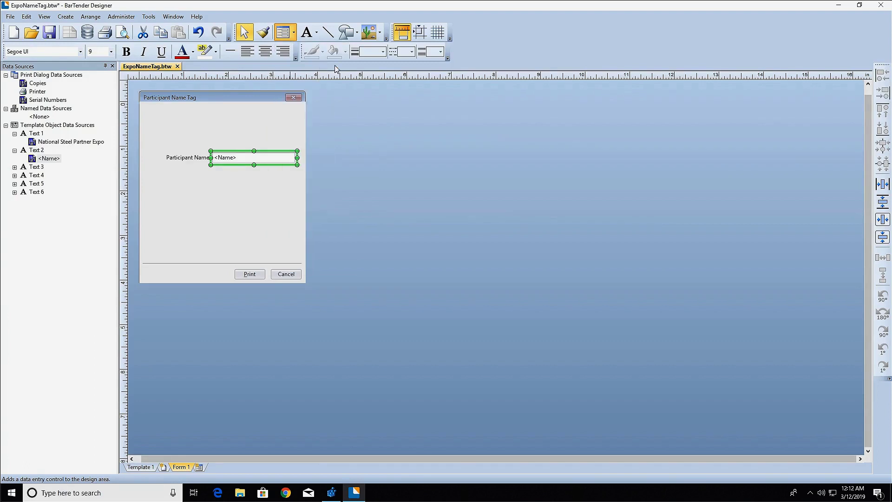
click(219, 188)
drag(224, 187, 204, 170)
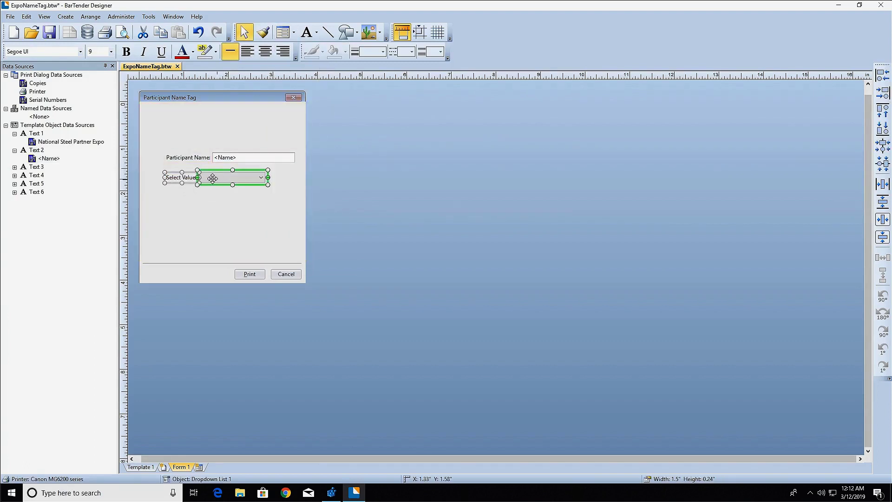
right_click(214, 178)
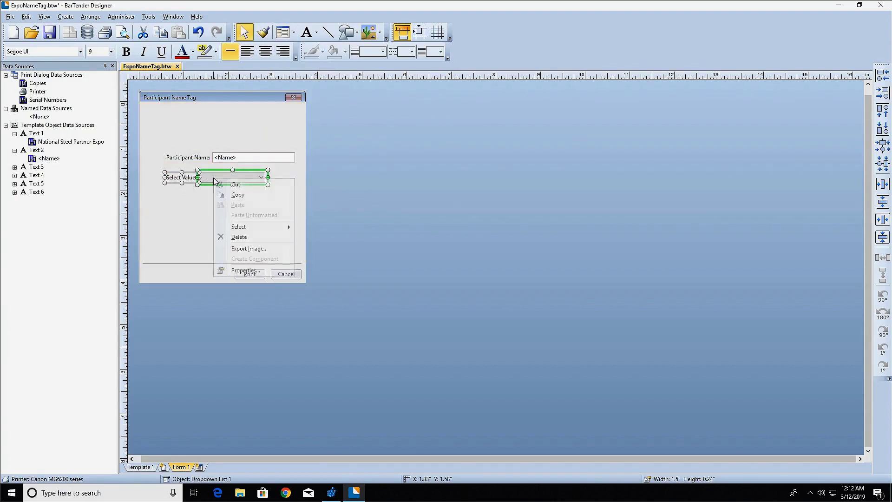
click(272, 274)
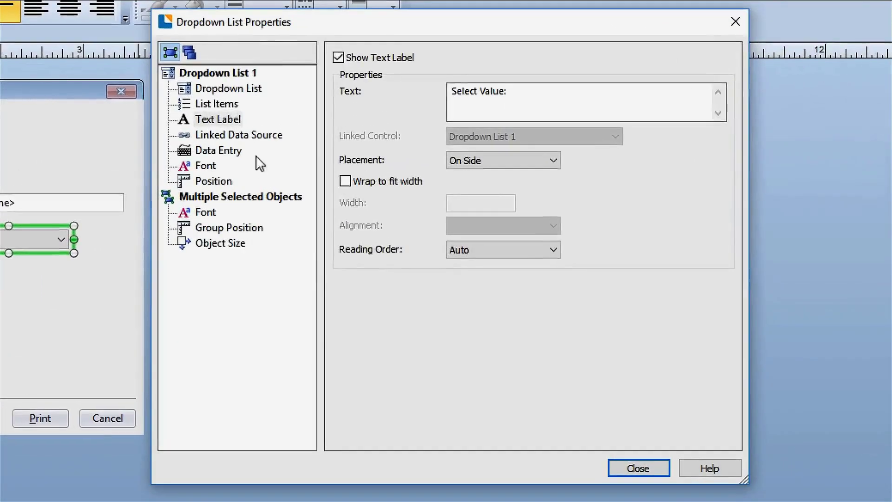
Fill the dropdown's list items: West Virginia, Pennsylvania, New York, Ohio, Virginia.
click(234, 105)
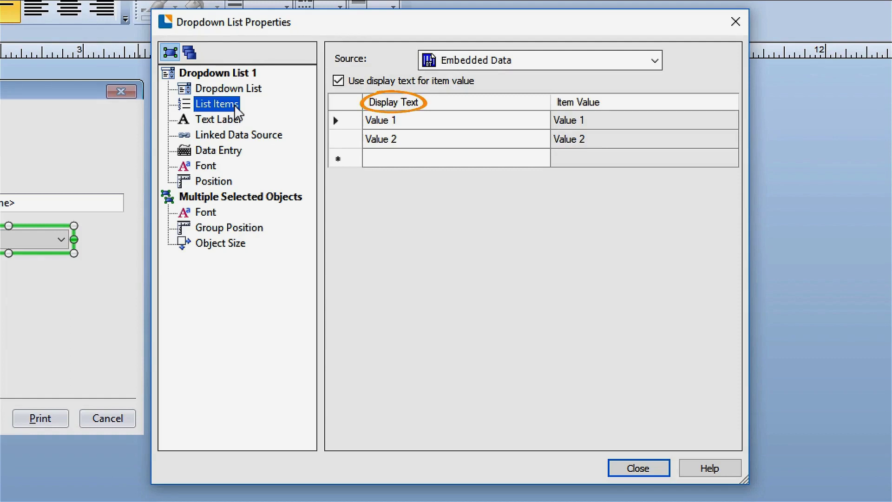
click(403, 119)
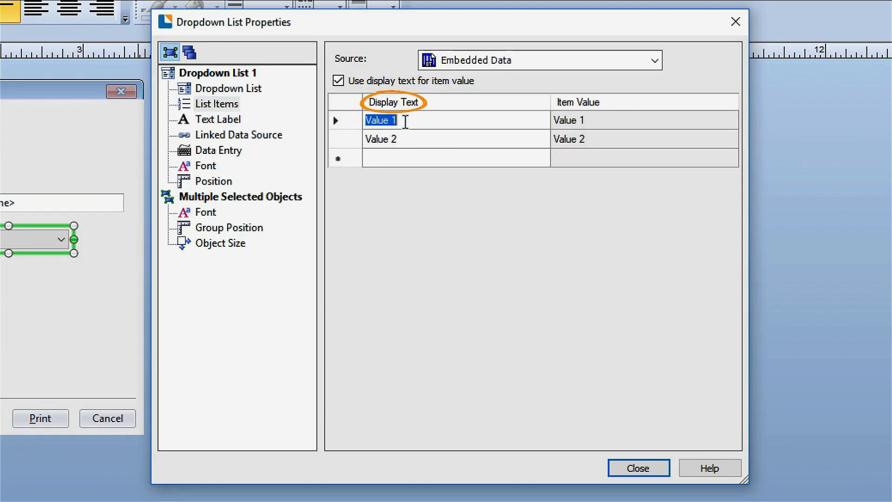
text(West Virginia)
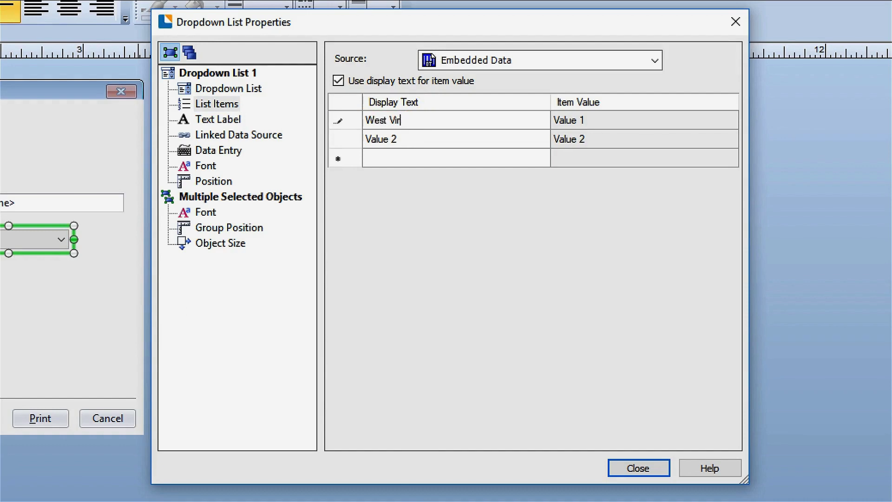
key(Return)
text(Pennsylvania)
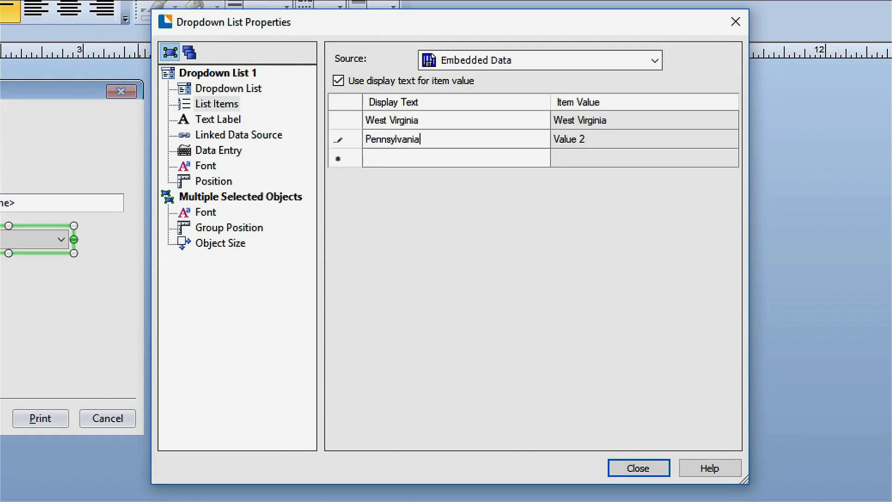
key(Return)
text(New York)
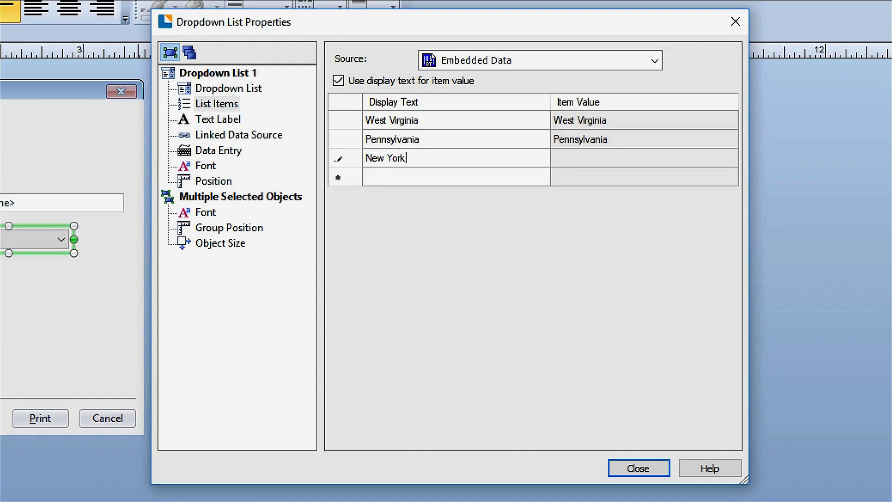
key(Return)
text(Ohio)
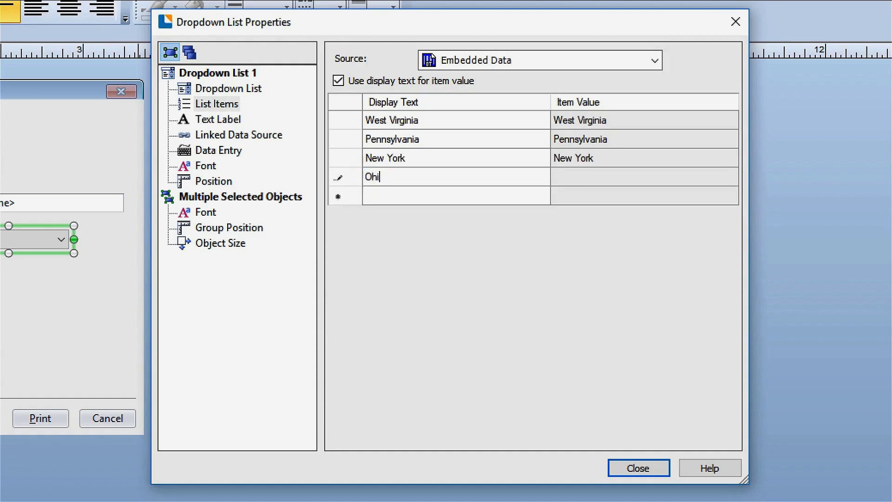
key(Return)
text(Virginia)
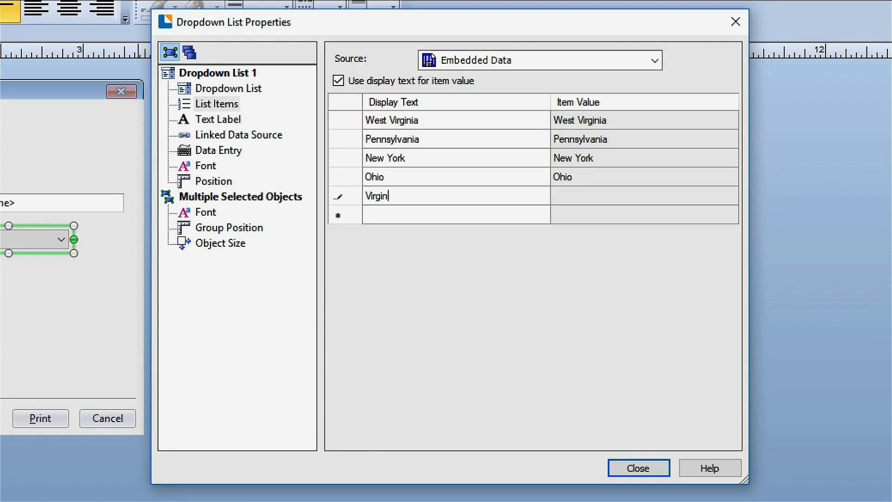
key(Return)
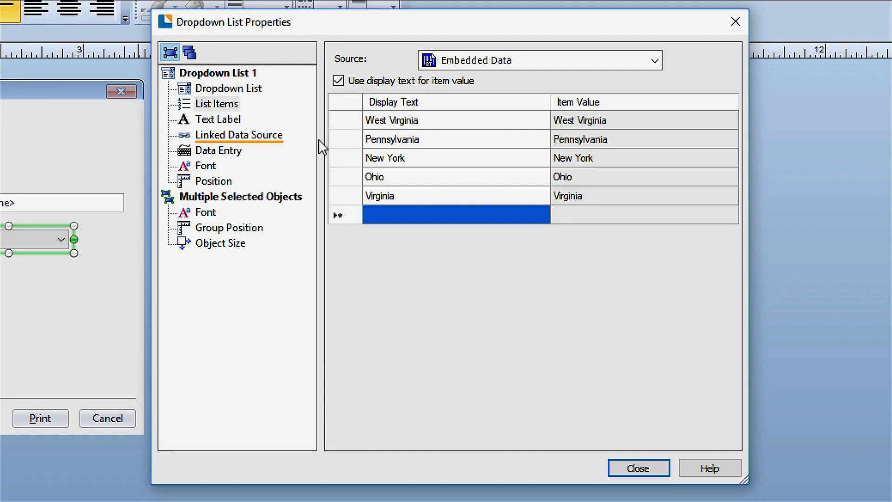
Link the dropdown to the <State> data source.
click(277, 138)
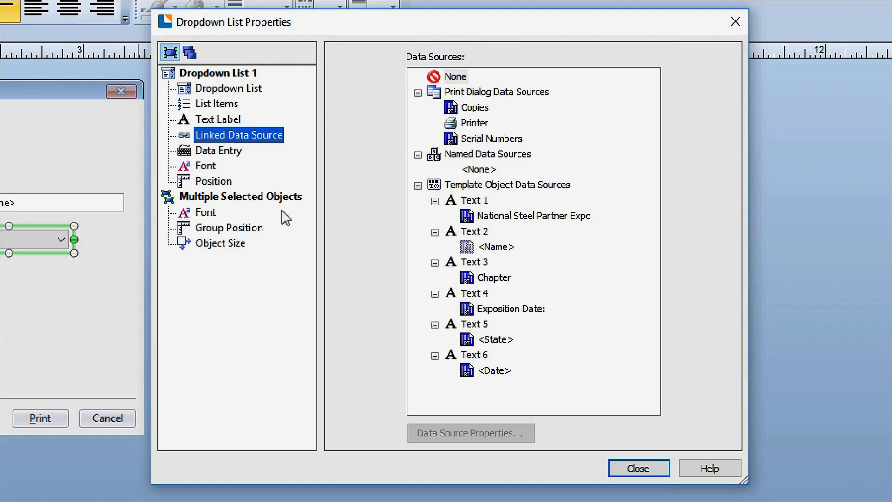
click(509, 343)
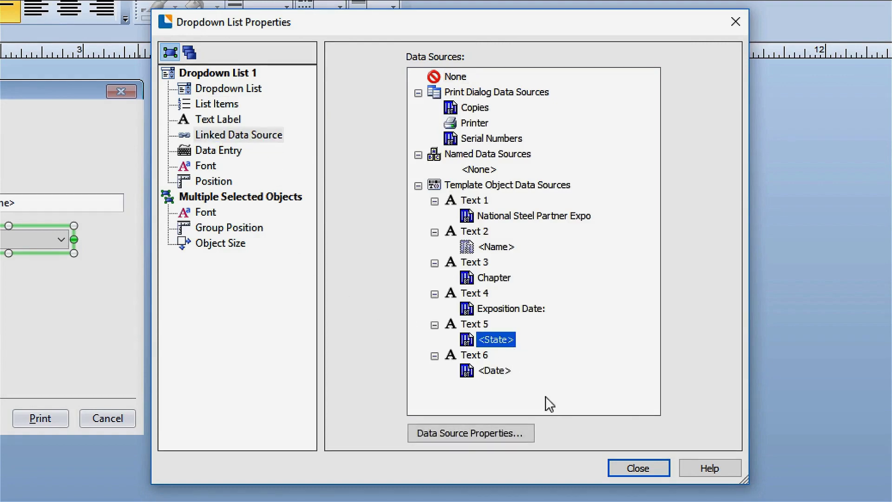
click(658, 468)
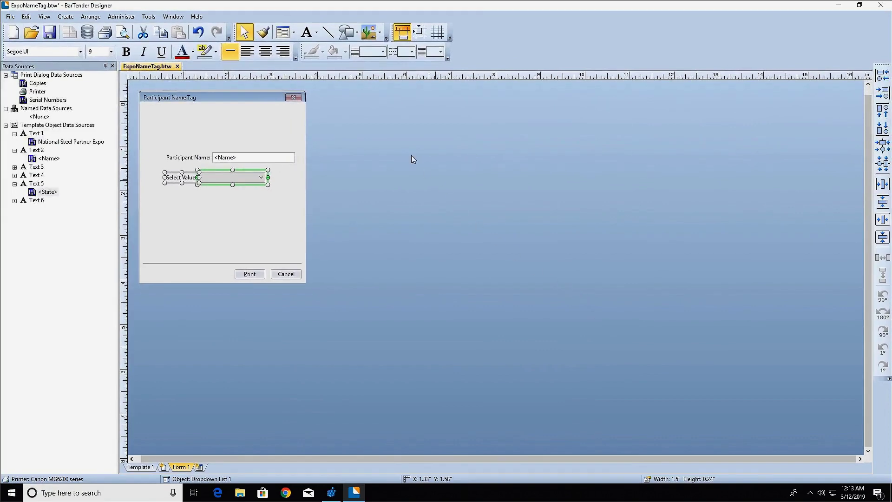
Add a date picker control below the dropdown.
click(294, 33)
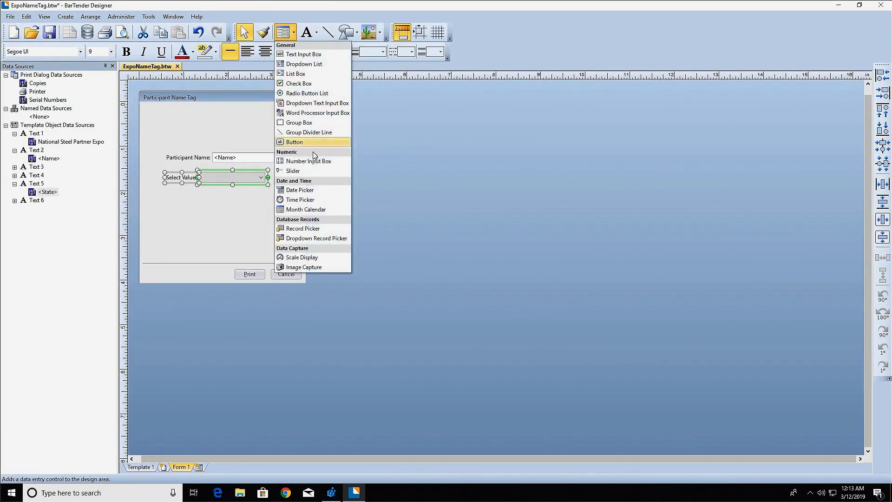
click(339, 195)
click(221, 208)
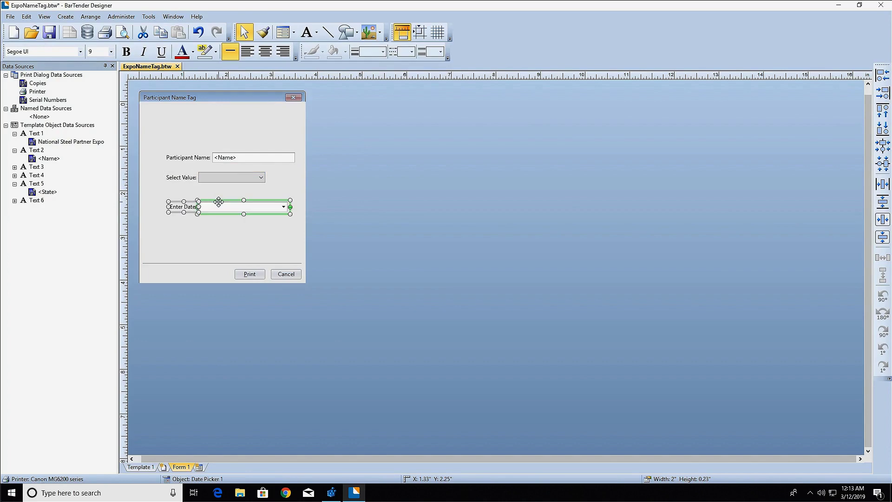
Set Text 6's date source to the Date type and link it to the Enter Date picker.
click(14, 201)
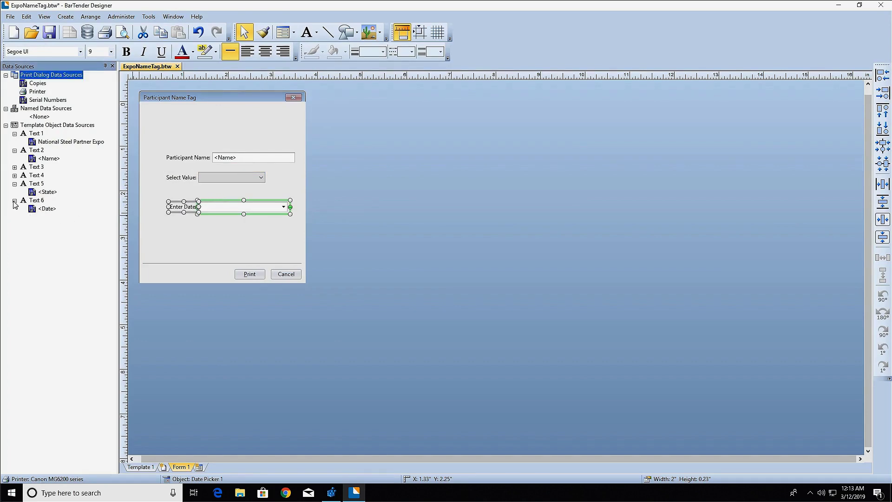
right_click(39, 220)
right_click(43, 210)
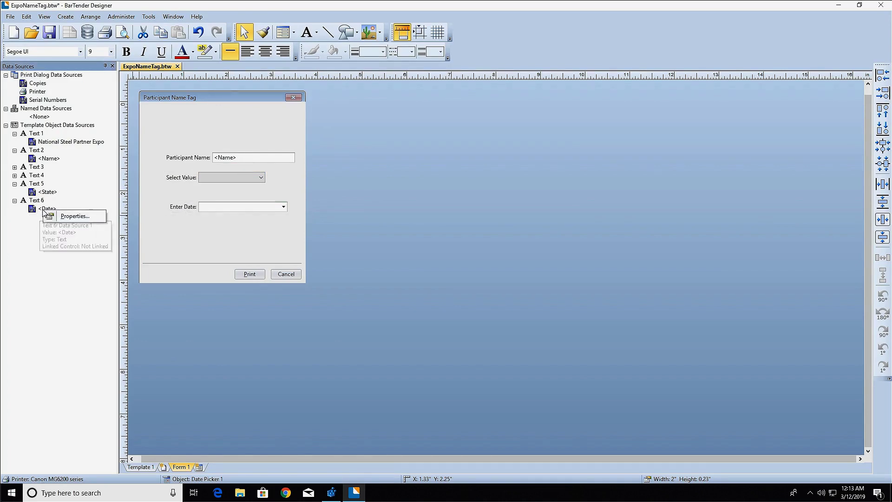
click(74, 217)
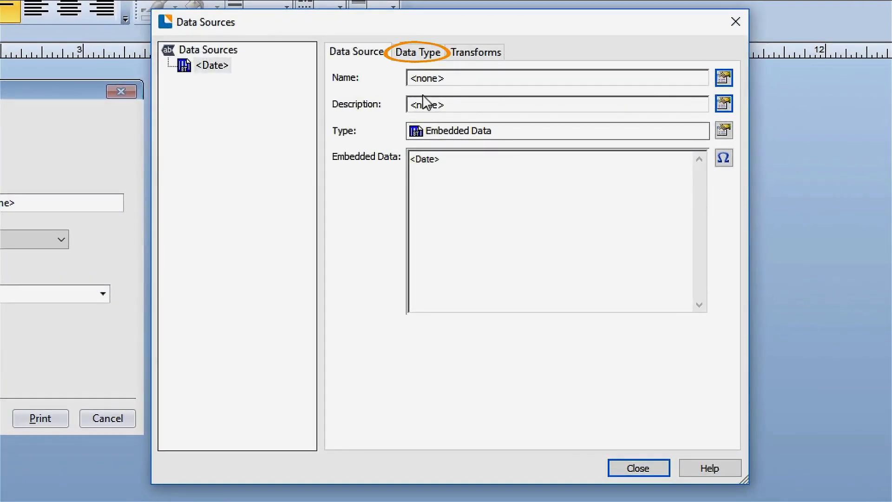
click(425, 54)
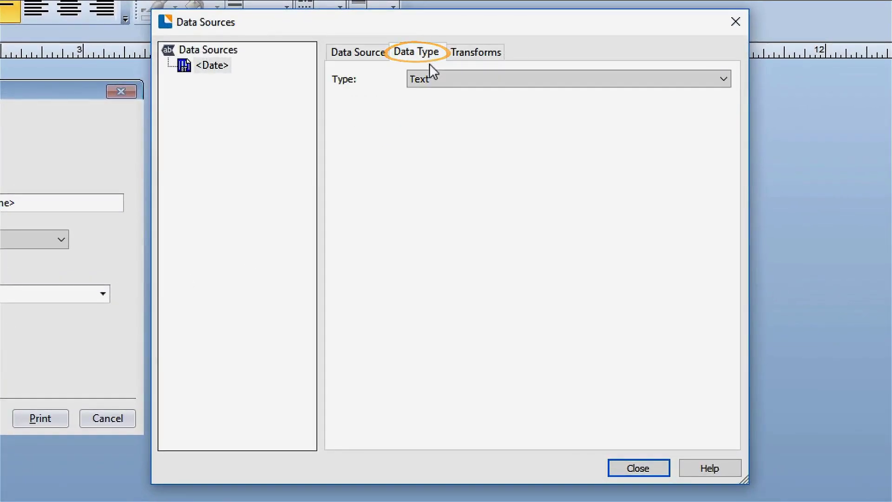
click(721, 79)
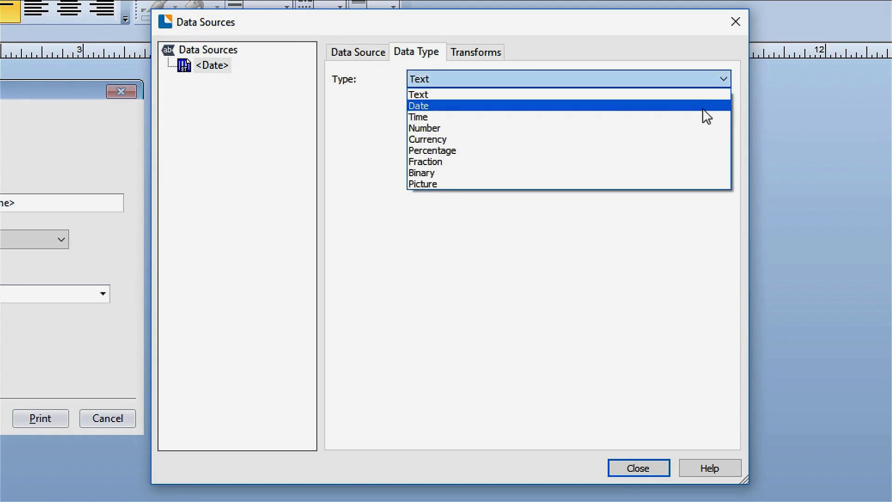
click(704, 107)
click(642, 467)
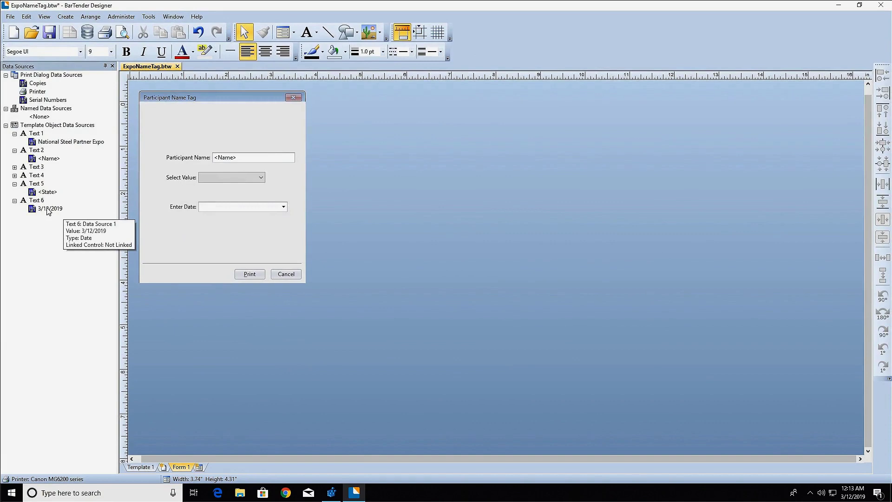
drag(49, 210, 219, 205)
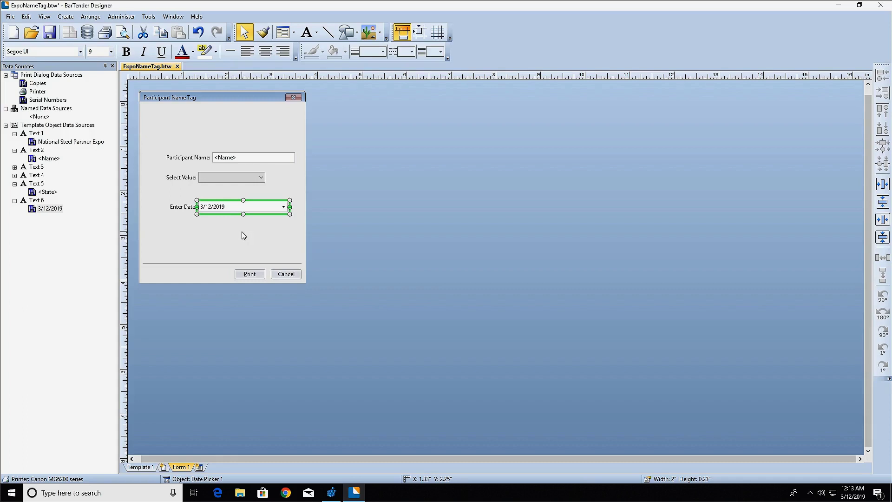
Draw a horizontal divider across the top and place the logo image at top-left.
click(328, 32)
drag(138, 135, 306, 134)
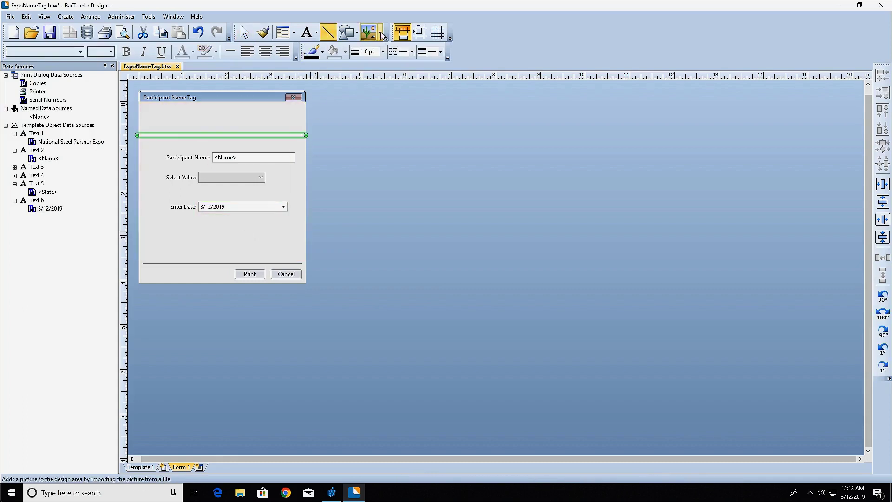
click(382, 35)
click(395, 46)
click(483, 190)
click(621, 337)
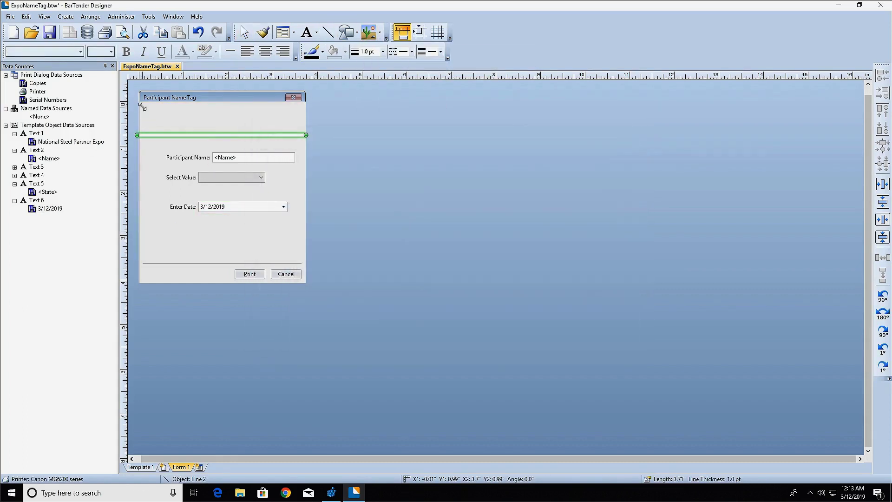
click(143, 107)
Add a text object reading 'National Steel Partner Expo' beside the logo.
click(316, 32)
click(325, 37)
click(207, 114)
right_click(223, 119)
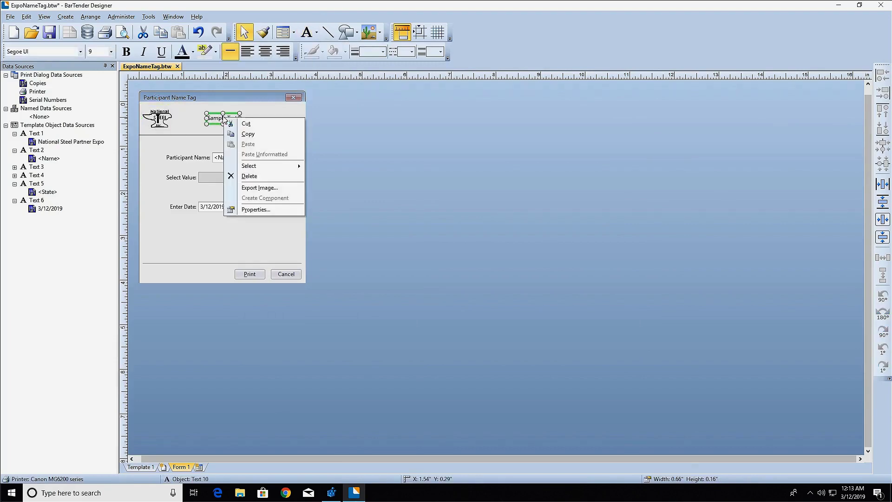
click(255, 209)
text(National Steel Partner Expo)
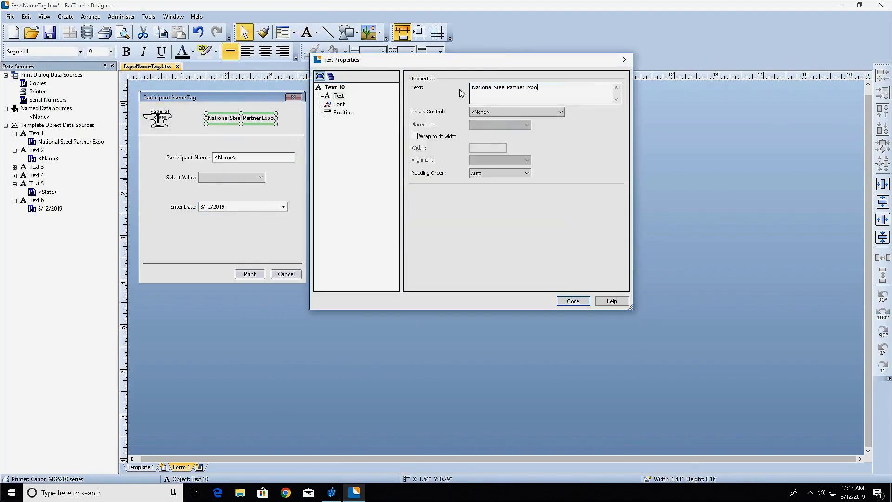
click(573, 301)
Make the header Franklin Gothic Book italic and center it with the logo horizontally.
click(81, 51)
scroll(70, 195, up, 5)
click(82, 216)
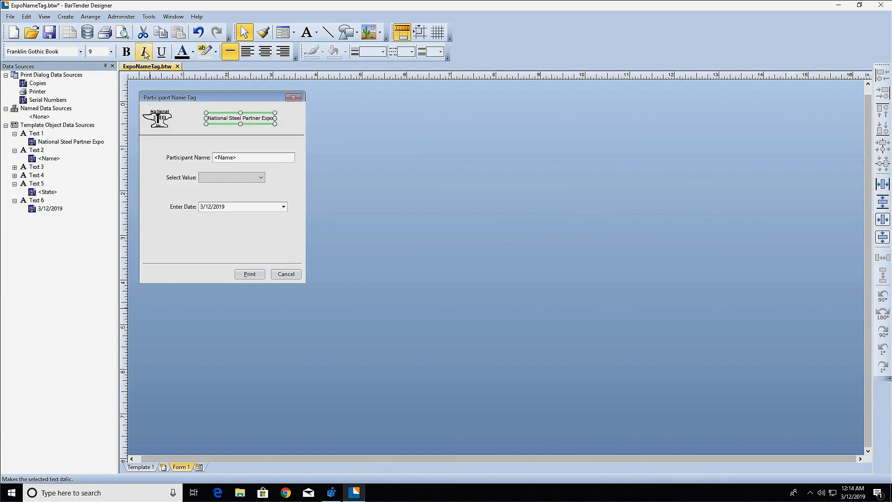
click(145, 52)
drag(242, 118, 228, 118)
click(166, 107)
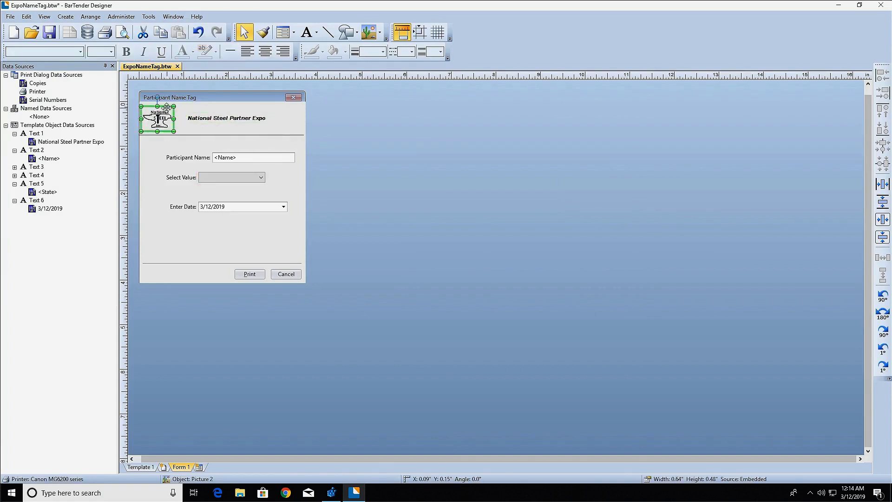
drag(167, 107, 173, 107)
shift+click(227, 118)
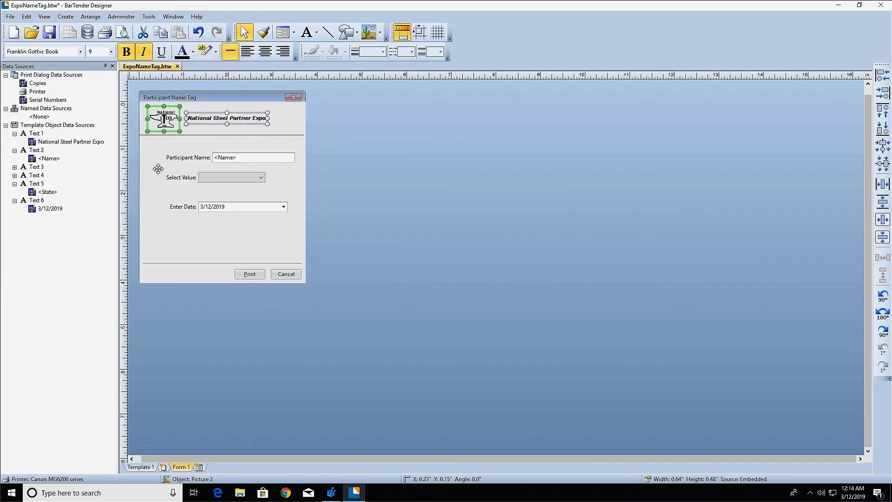
click(883, 220)
Narrow the dropdown and date picker, place them side by side, and shorten the form.
right_click(187, 217)
click(213, 278)
click(340, 96)
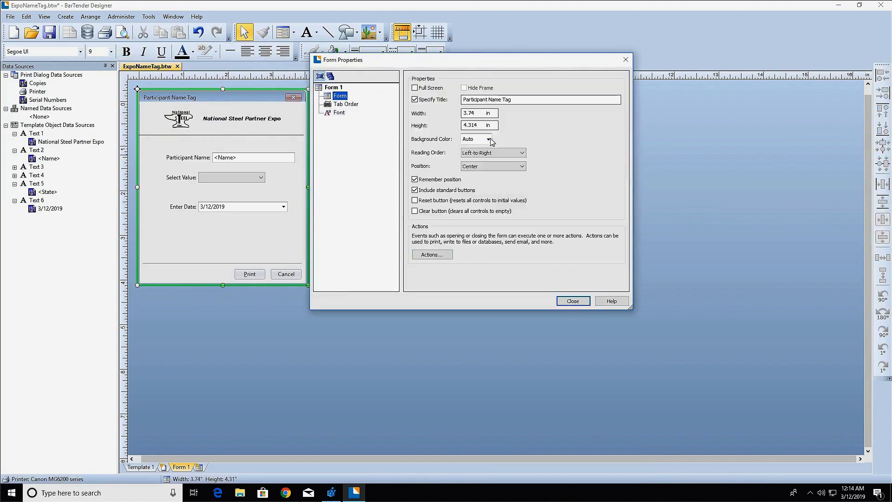
click(573, 301)
click(223, 157)
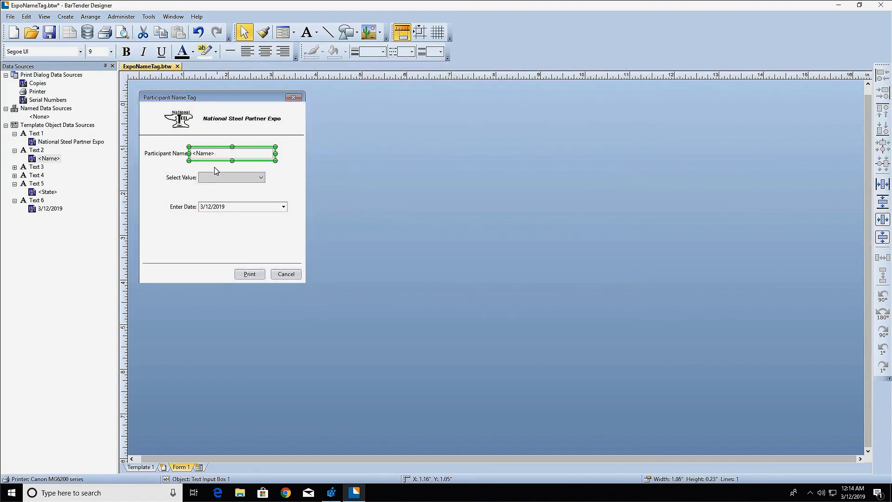
click(251, 178)
drag(251, 181, 206, 181)
drag(237, 206, 276, 182)
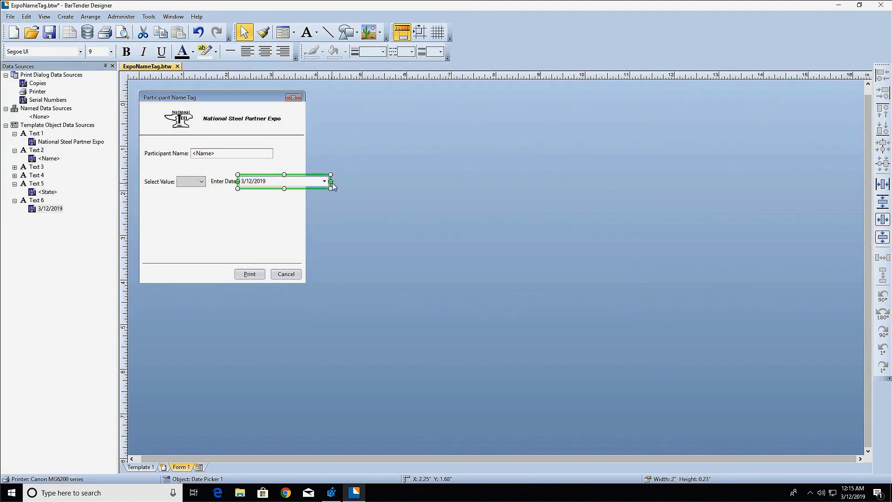
drag(332, 183, 281, 183)
click(223, 242)
drag(222, 283, 222, 214)
Rename the 'Select Value:' label to 'Chapter:'.
right_click(159, 181)
click(191, 274)
drag(501, 88, 473, 87)
text(Chapter:)
click(573, 301)
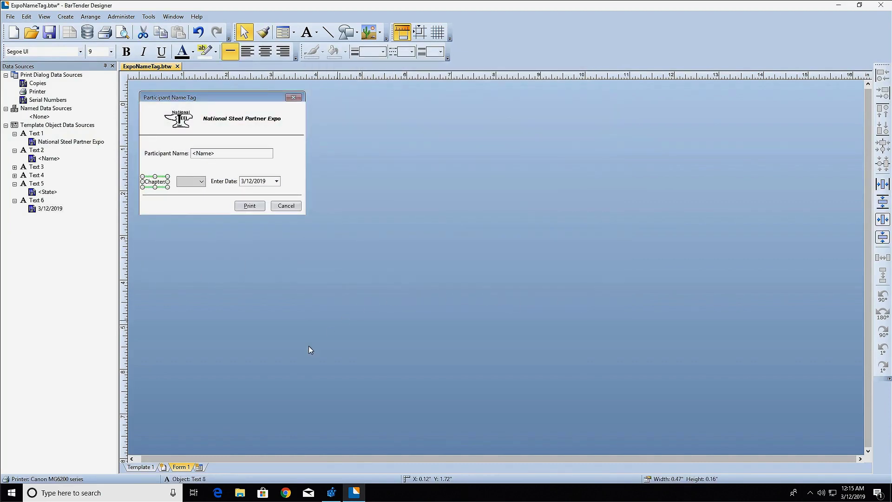
Open the print preview of the Template 1 name-tag label.
click(141, 466)
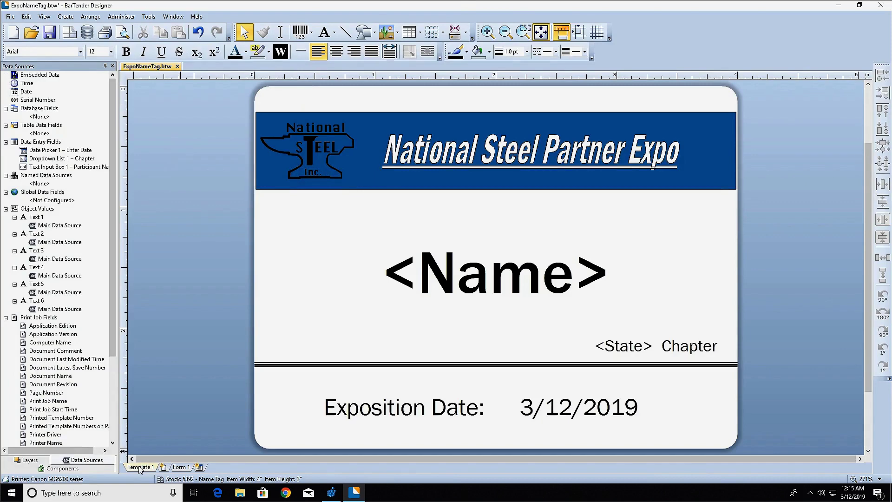
click(10, 17)
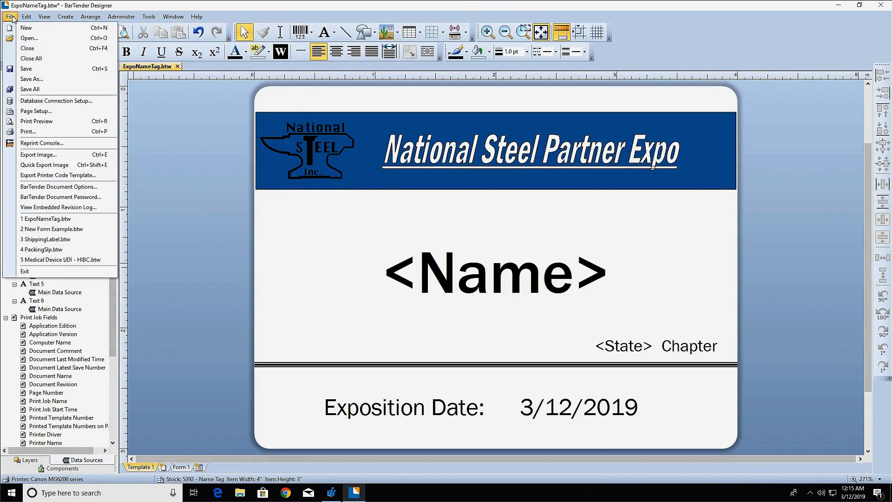
click(47, 122)
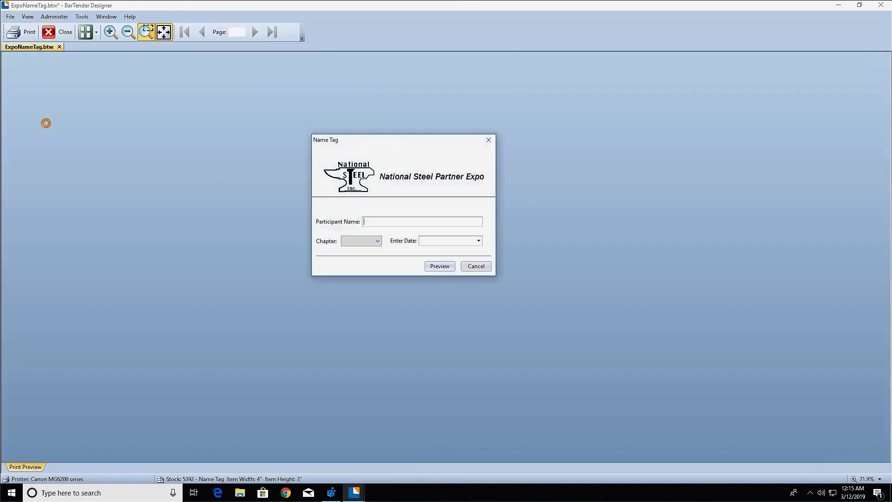
Fill the form with the New York chapter and date 3/15/2019, then render the filled name tag.
click(377, 241)
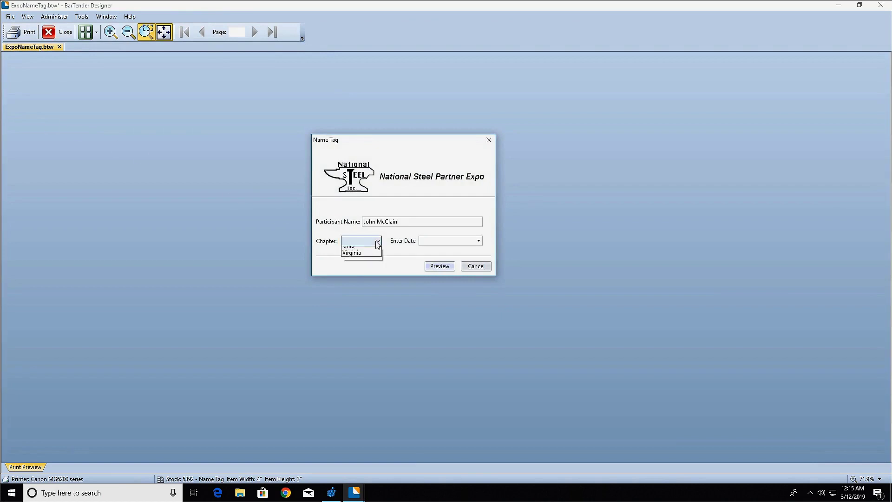
click(375, 268)
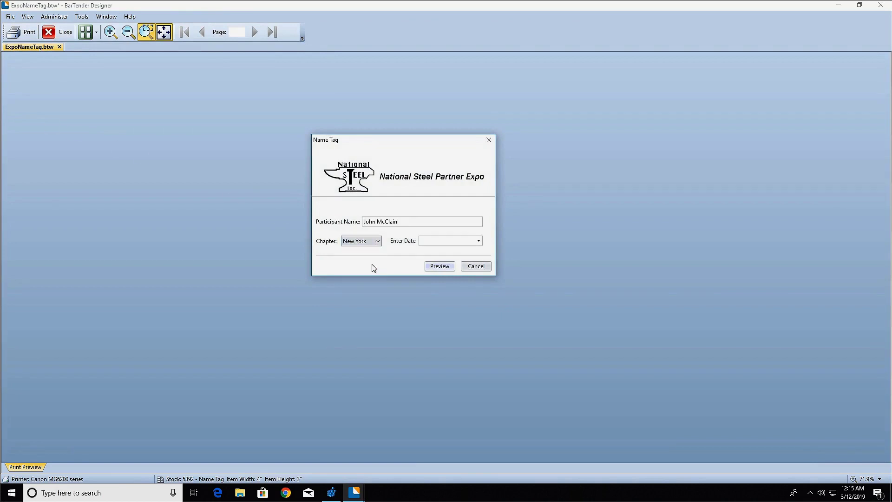
click(479, 241)
click(503, 298)
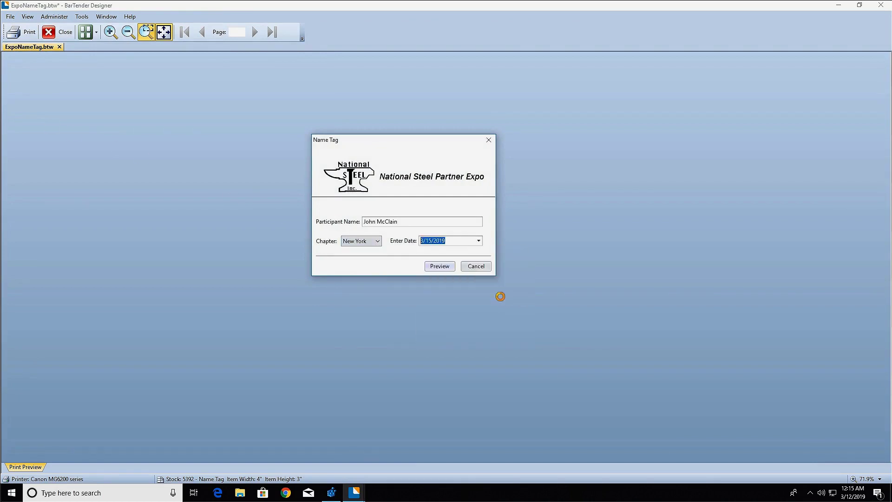
click(441, 268)
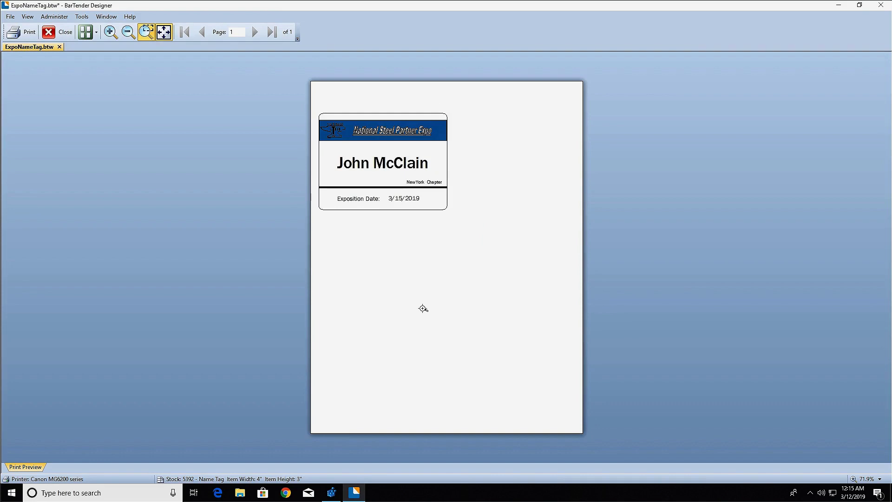